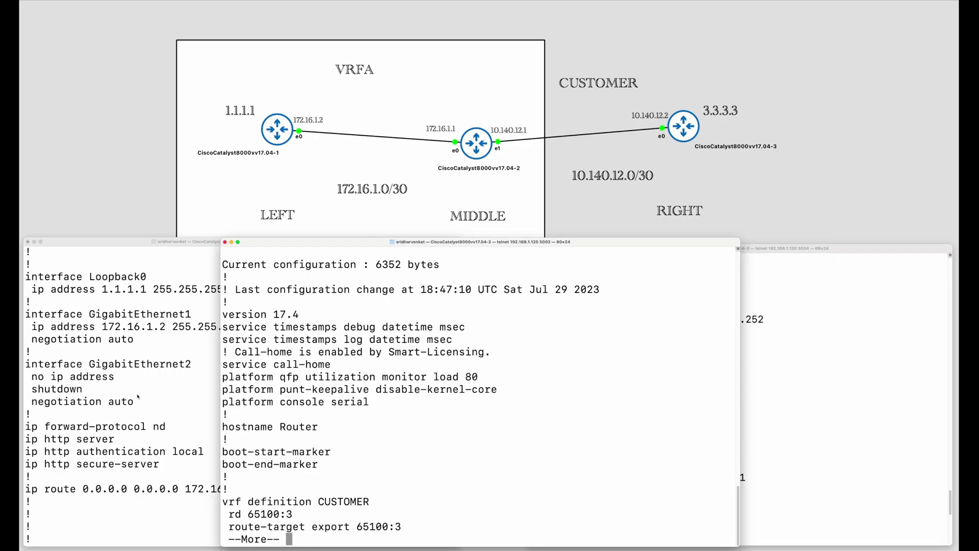
- Bring the left router's console (router -1) to the front
click(128, 386)
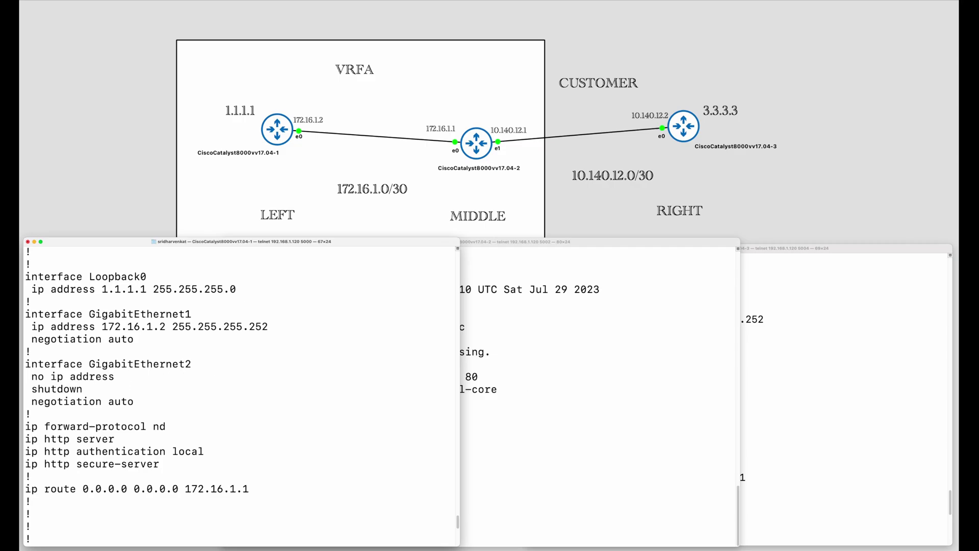
- Check the right router's console (router -3), then bring the middle router's timed-out console forward
click(881, 412)
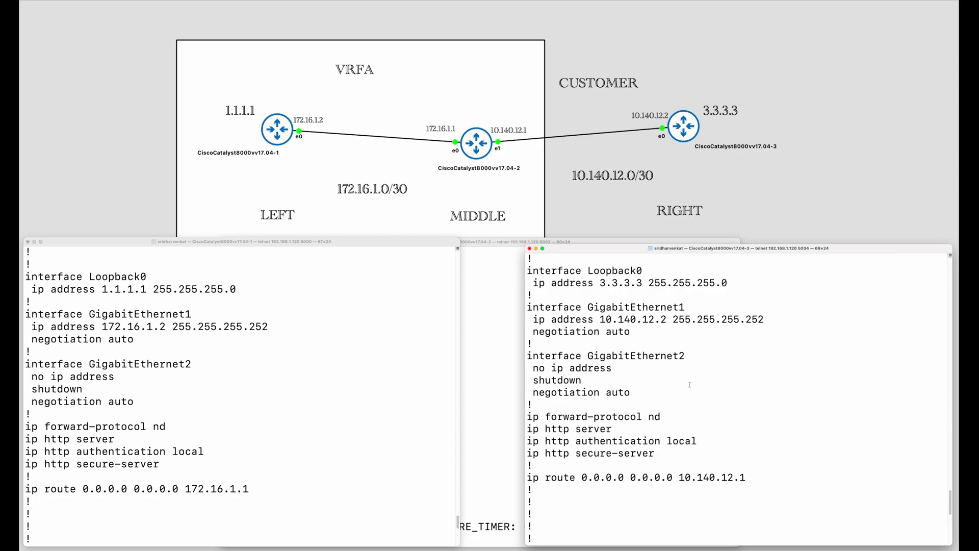
click(486, 334)
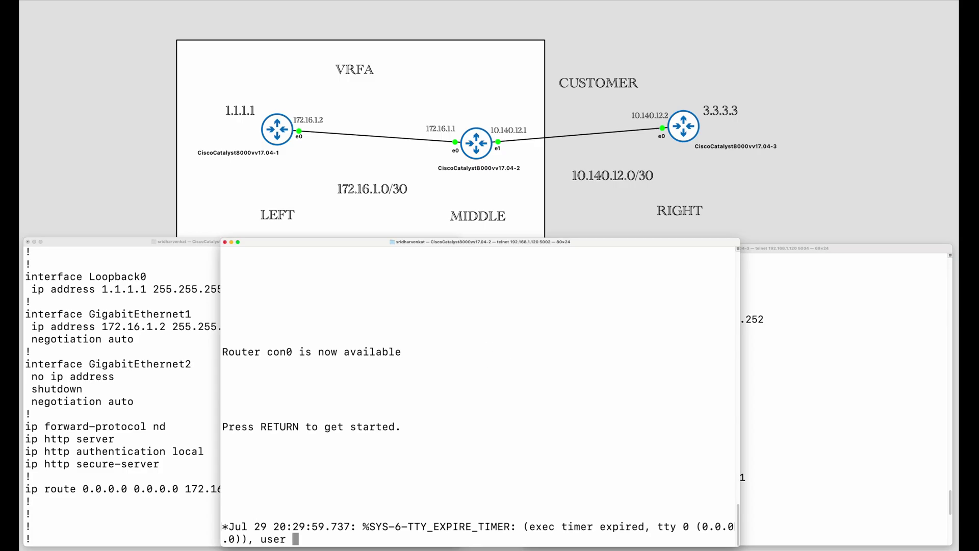
- Wake the timed-out middle router console and enter privileged mode with 'en'
key(Return)
key(Return)
key(Return)
key(Return)
key(Return)
key(Return)
key(Return)
key(Return)
key(Return)
text(en)
key(Return)
key(Return)
key(Return)
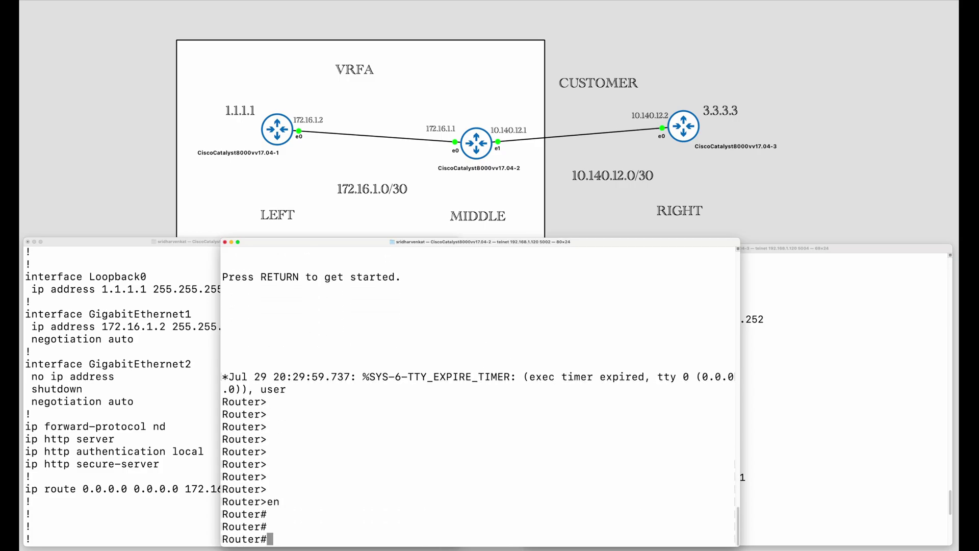
key(Return)
- Run 'show run' and page to the VRFA definition (rd 65100:1, import 65100:3)
text(show )
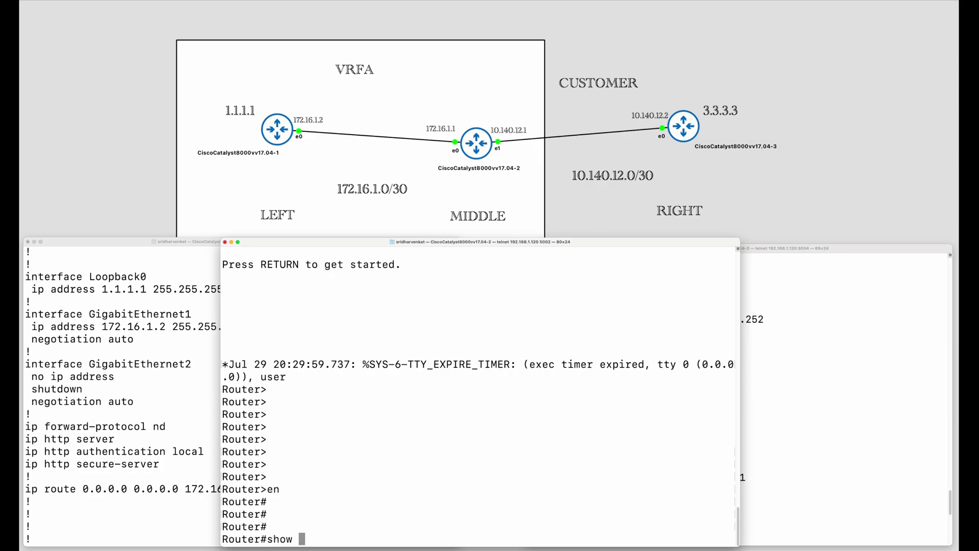
text(run)
key(Return)
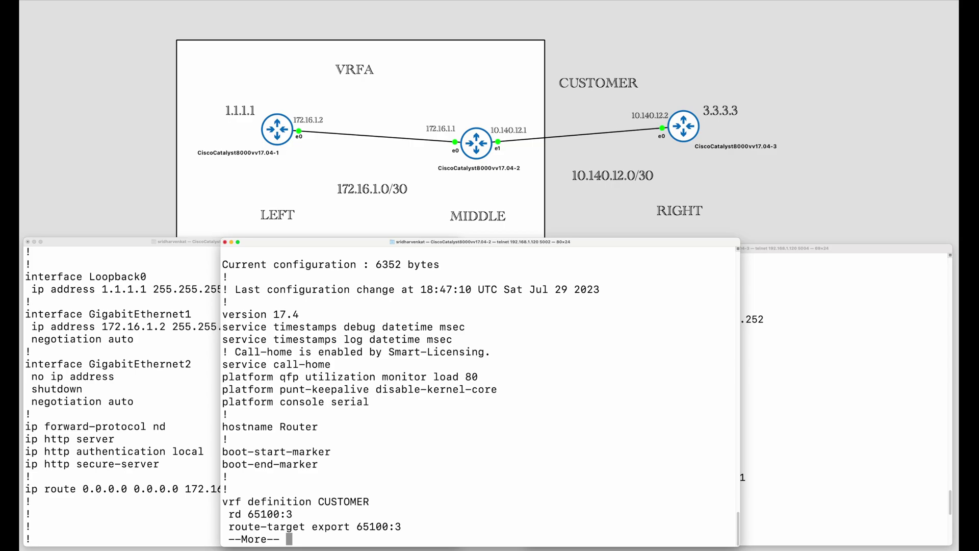
key(space)
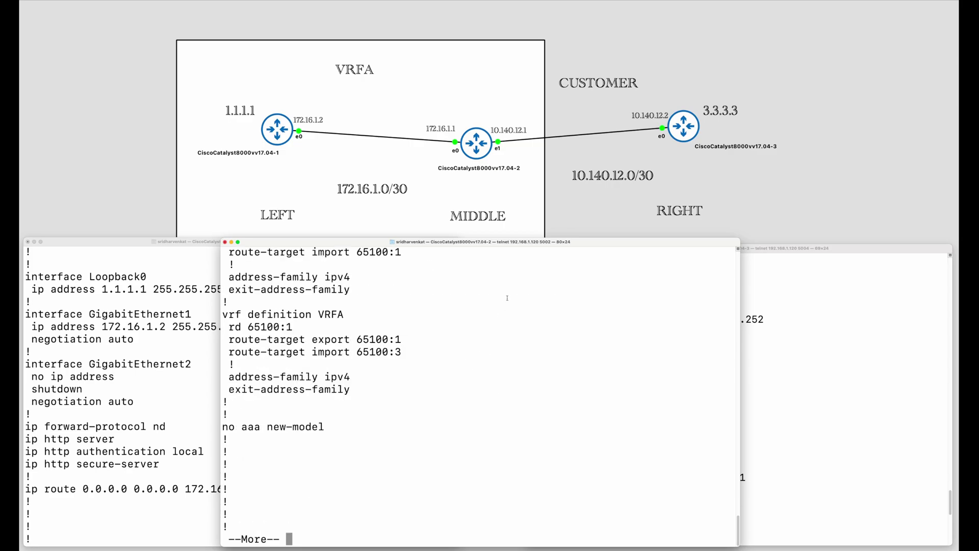
scroll(342, 381, up, 3)
key(space)
key(space)
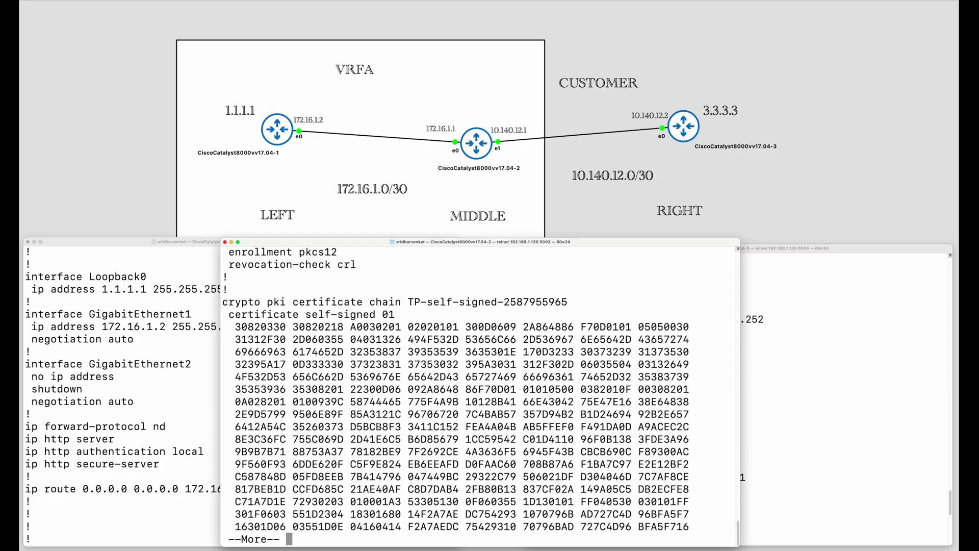
key(space)
key(space)
key(space)
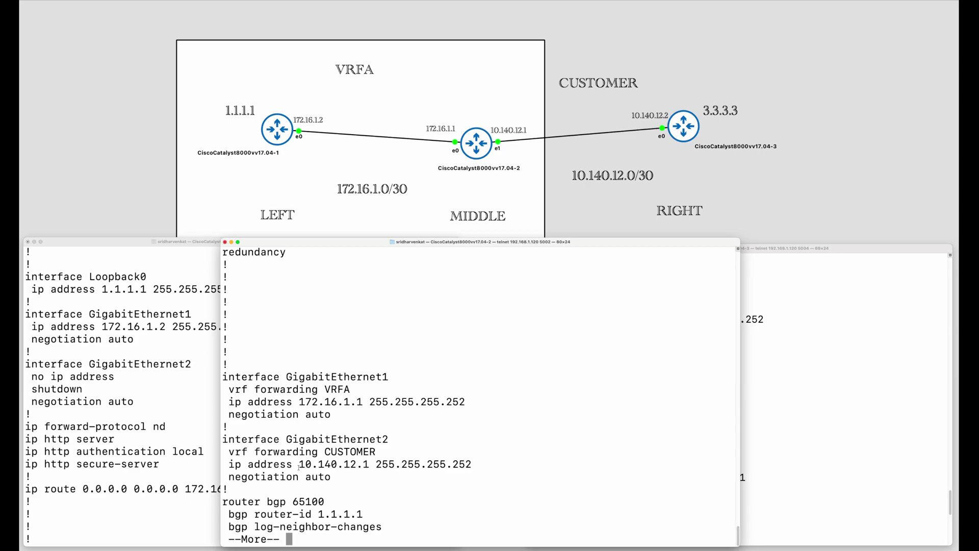
- Page to router bgp 65100, where CUSTOMER and VRFA redistribute connected and static routes
key(space)
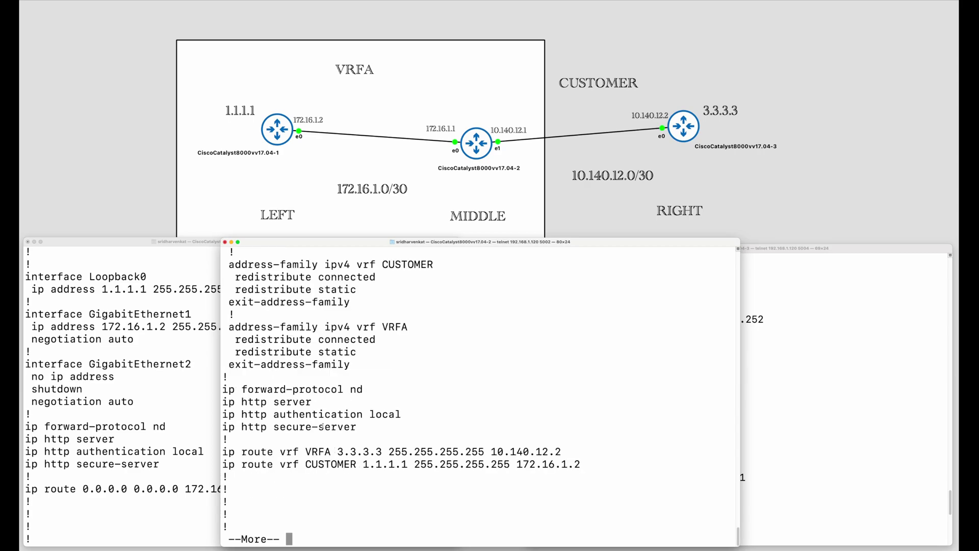
scroll(321, 427, up, 5)
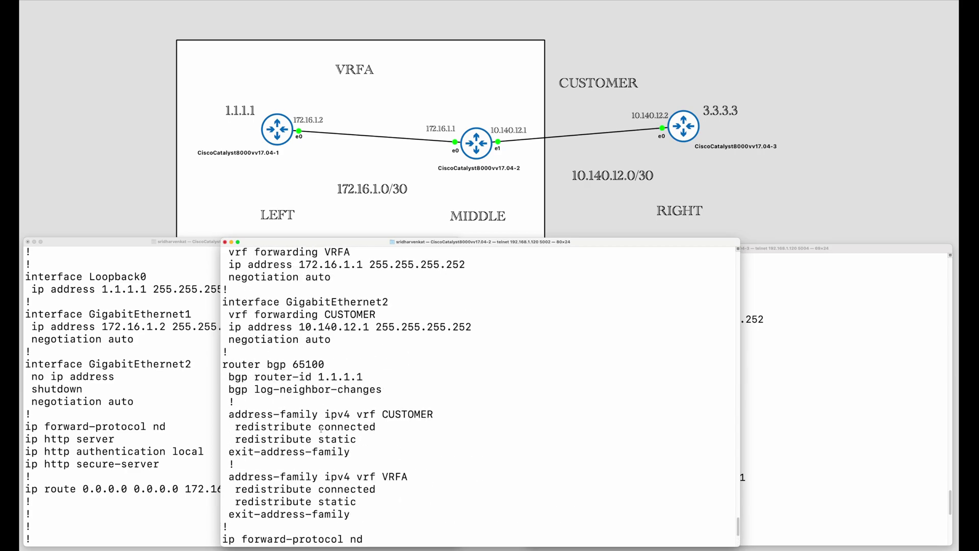
scroll(272, 391, down, 2)
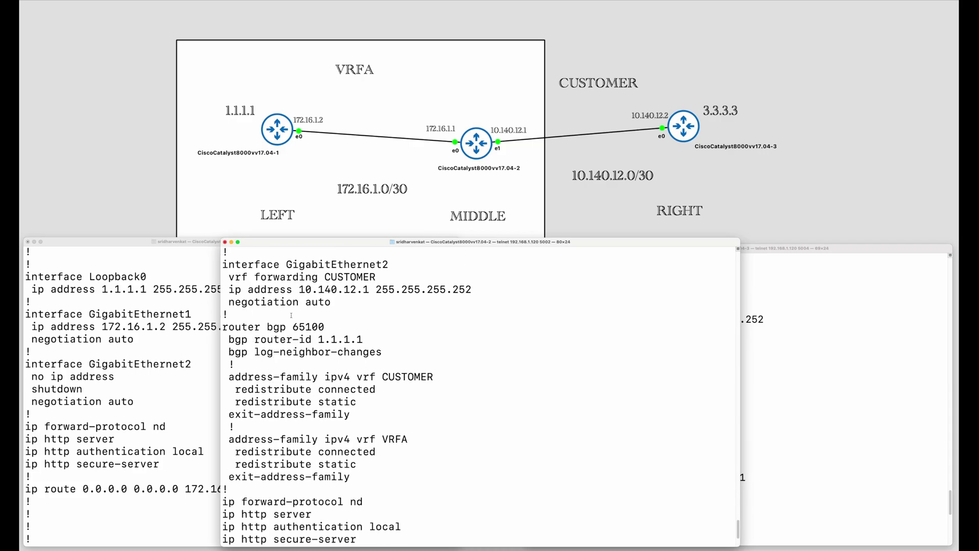